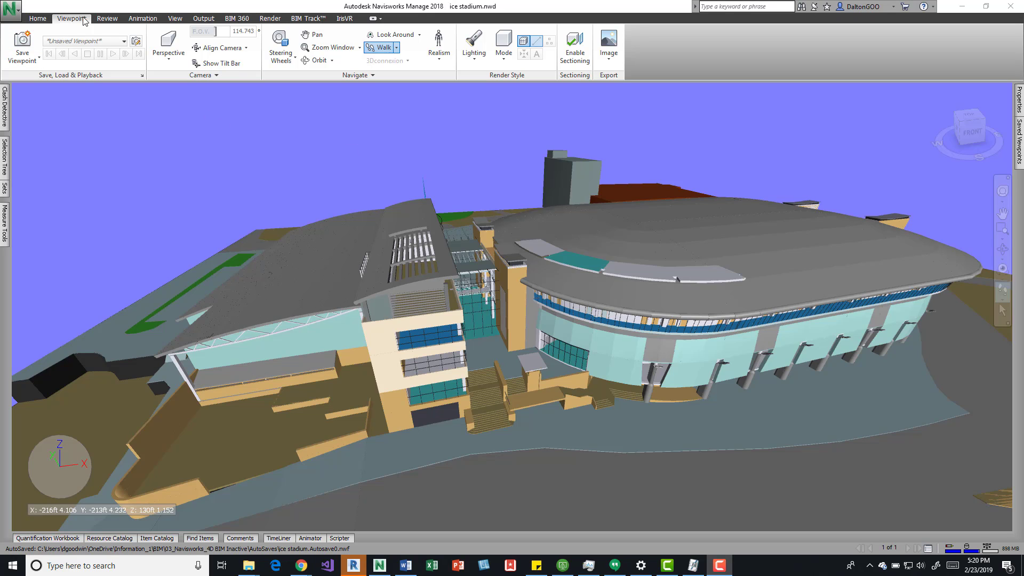
Walk toward and around the ice stadium model to examine how fast the camera moves and turns
left_click(371, 76)
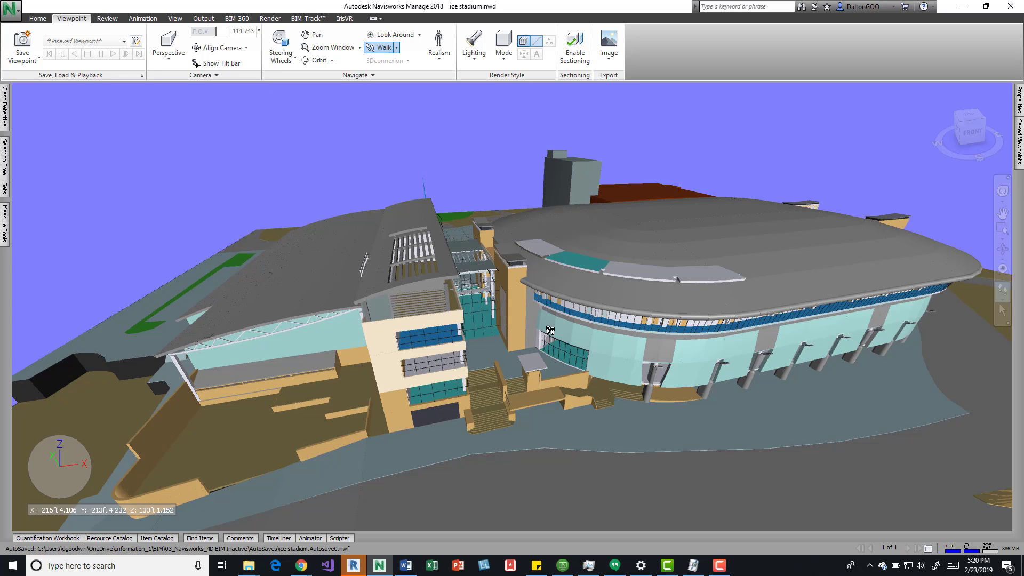
left_click_drag(553, 295, 549, 274)
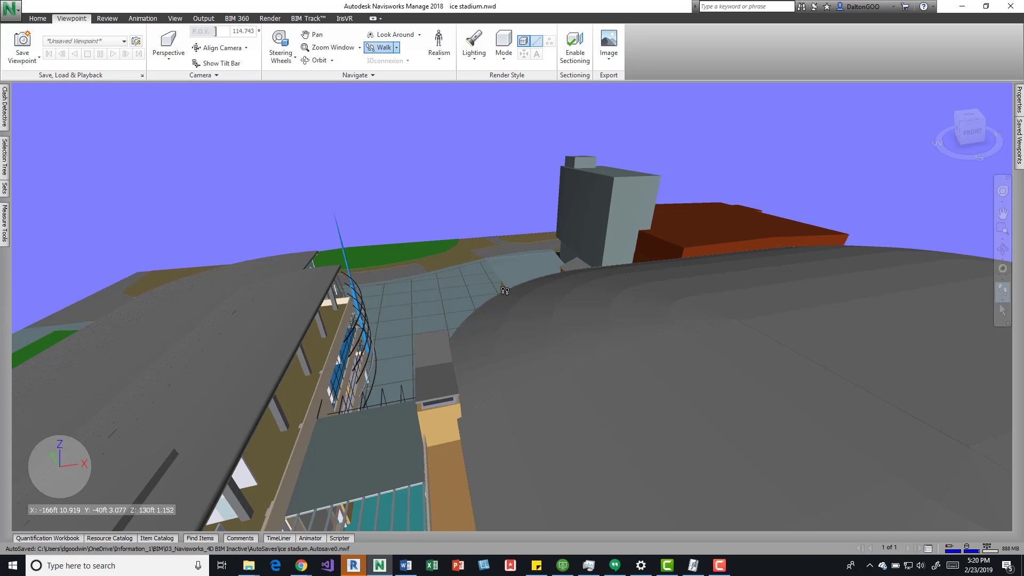
mouse_move(506, 291)
left_mouse_down()
mouse_move(495, 313)
mouse_move(502, 268)
mouse_move(499, 290)
left_mouse_up()
left_click_drag(536, 341, 532, 410)
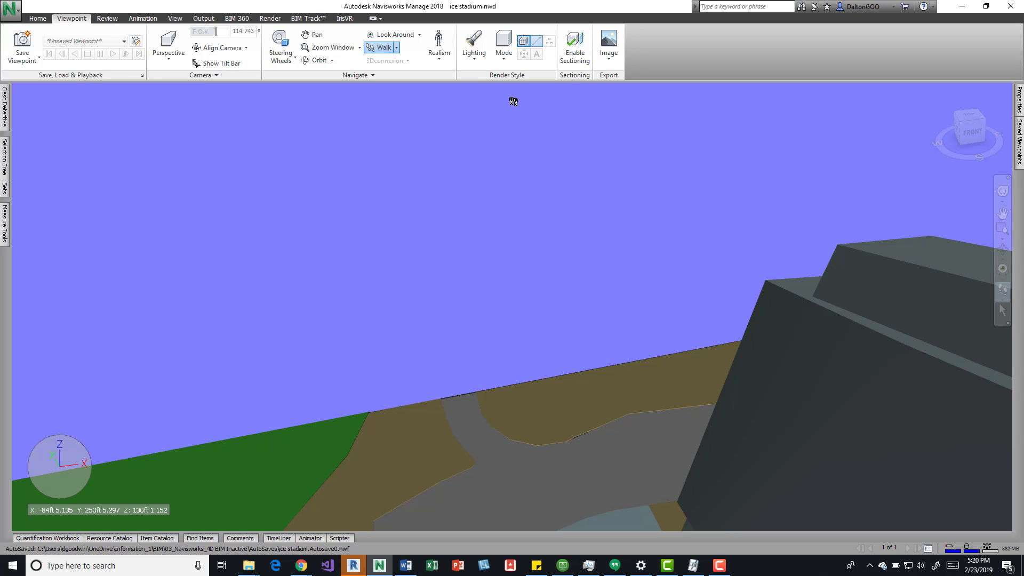
left_click_drag(513, 104, 510, 6)
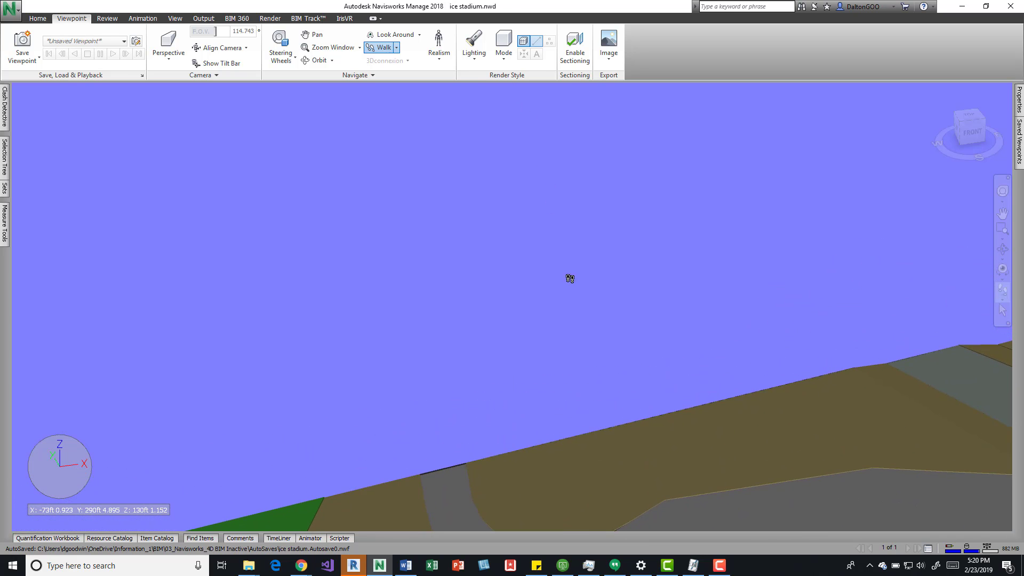
left_click_drag(570, 279, 623, 535)
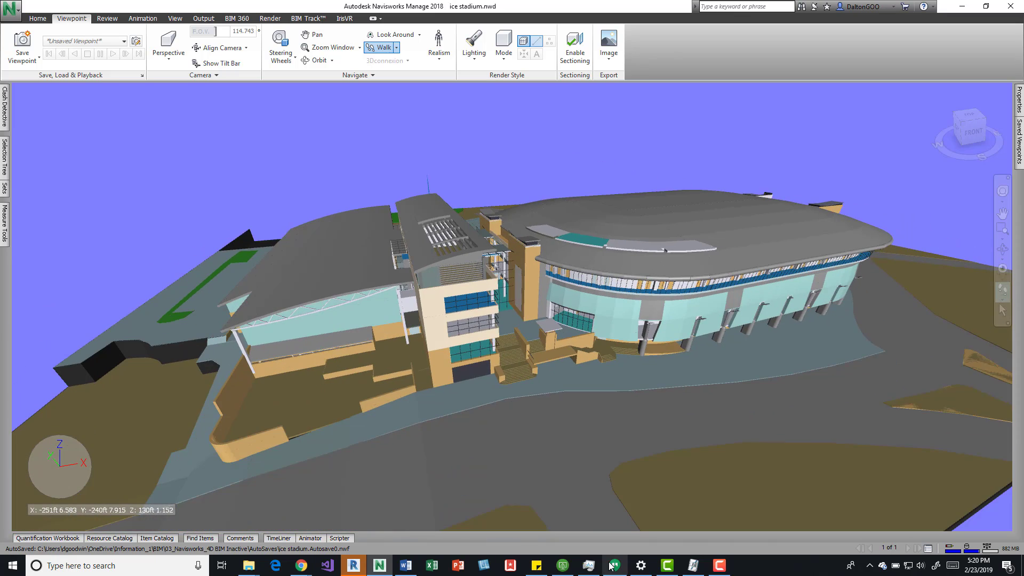
left_click_drag(585, 382, 558, 369)
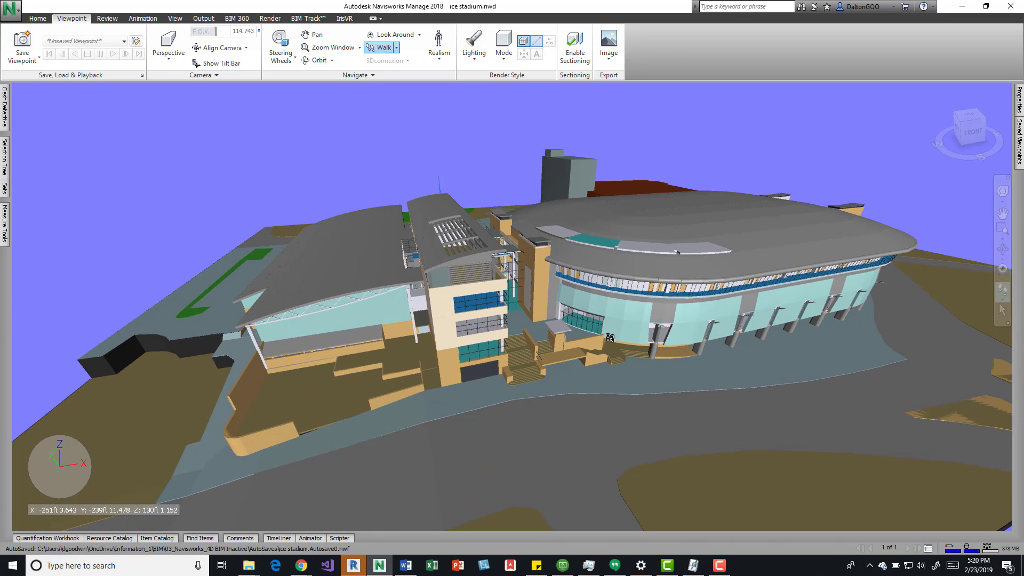
left_click_drag(609, 337, 987, 304)
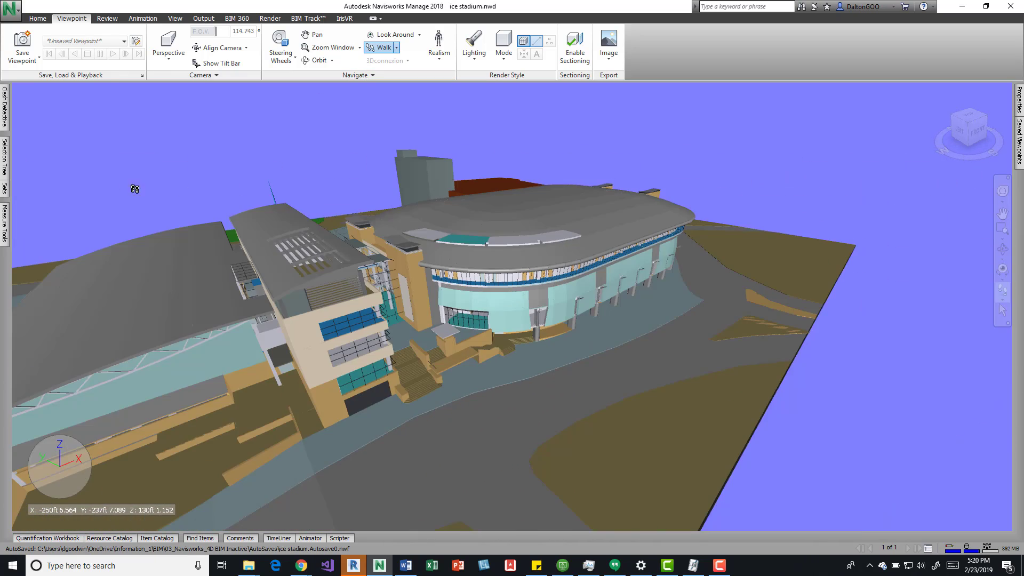
left_click_drag(133, 187, 32, 188)
Adjust the linear walking speed and test it by walking toward the stadium
left_click(359, 75)
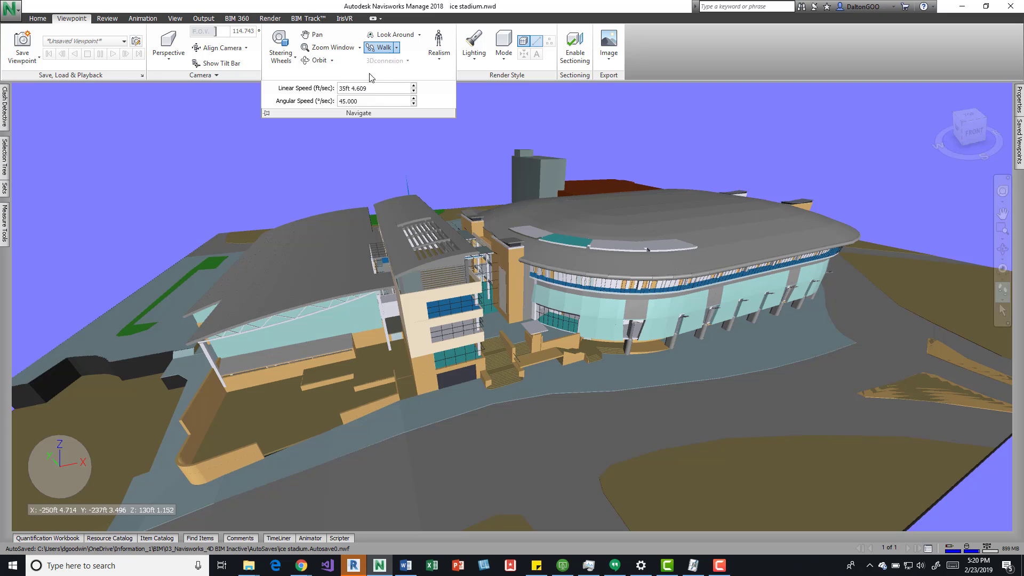
left_click(413, 92)
left_click(413, 85)
left_click_drag(582, 401, 391, 98)
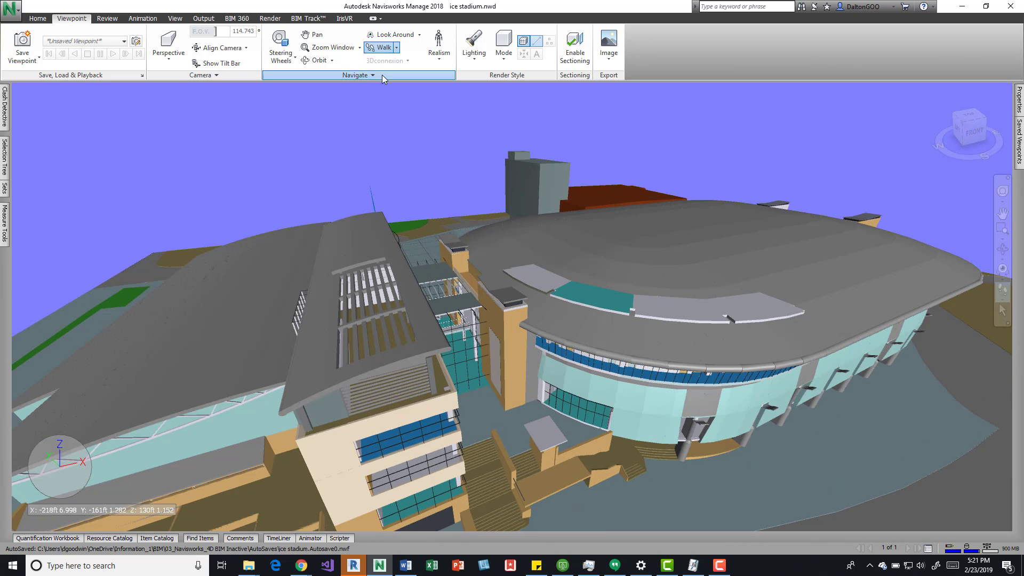
Set the linear speed to 1ft 4.609 and the angular speed to 9.000, then test walking and turning above the roofs
left_click(358, 75)
left_click(414, 91)
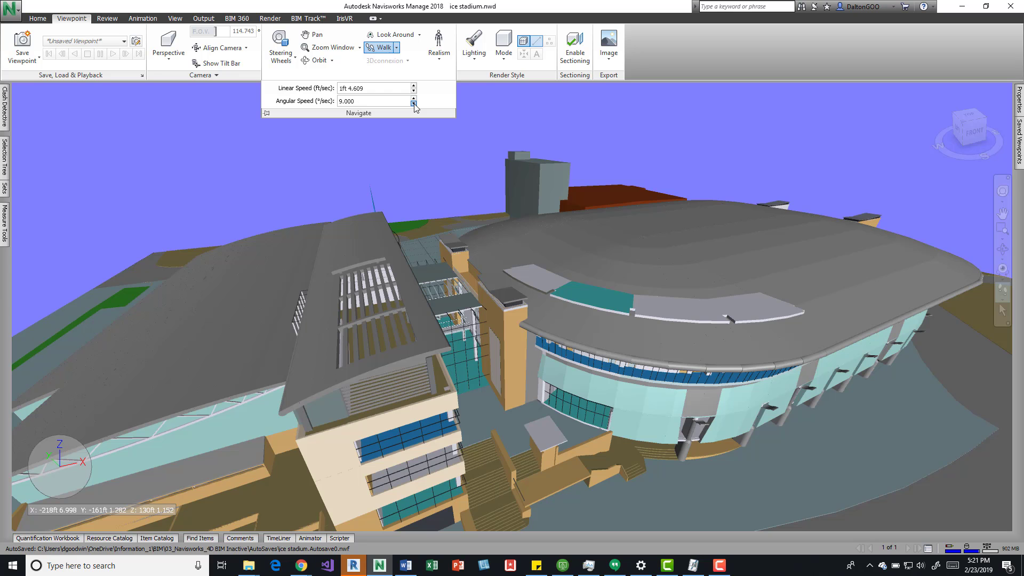
left_click_drag(542, 483, 738, 393)
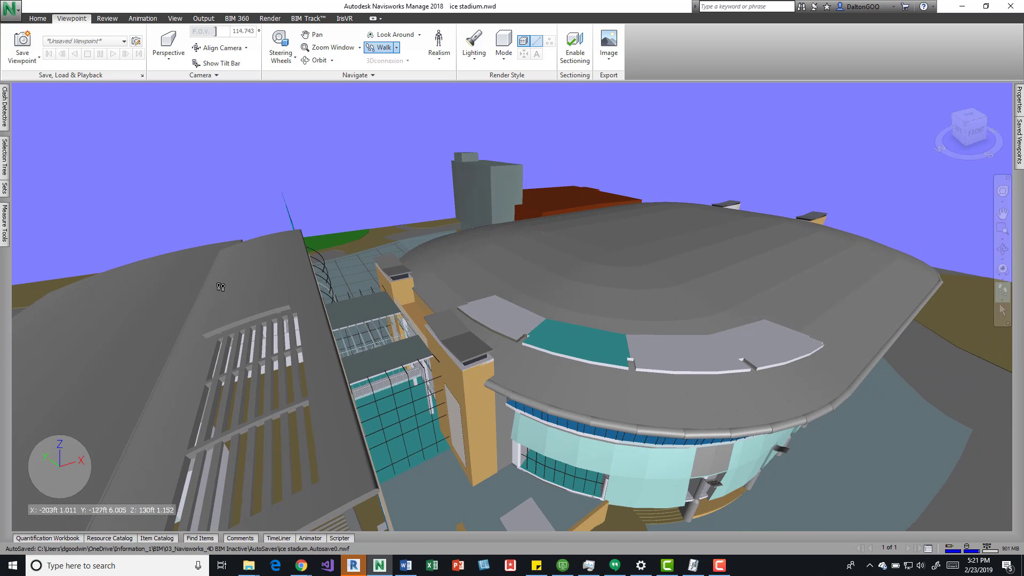
left_click_drag(220, 285, 0, 255)
left_click_drag(494, 2, 494, 1)
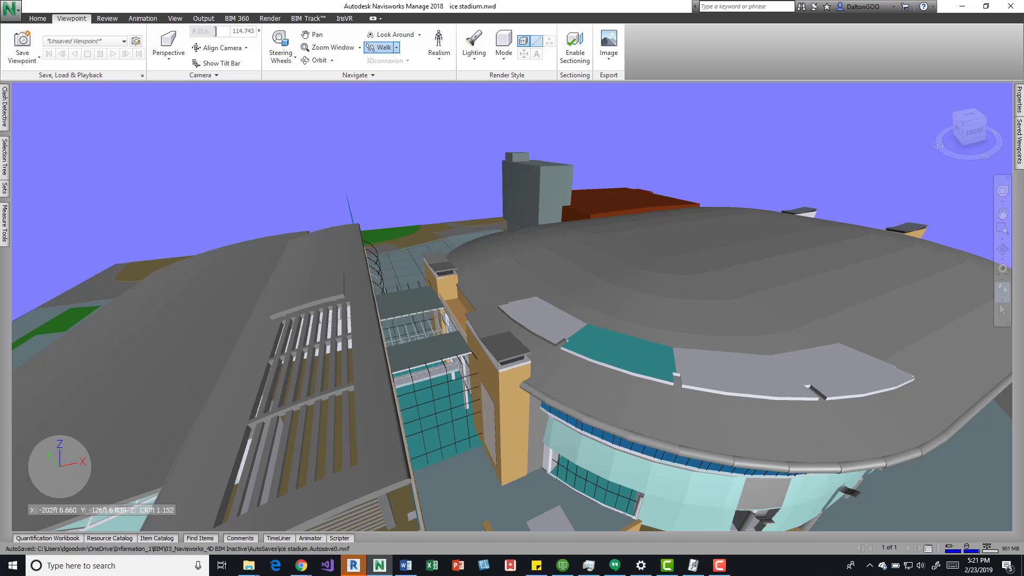
Walk forward and back above the stadium entrance to examine movement at the reduced speed
left_click_drag(535, 311, 507, 224)
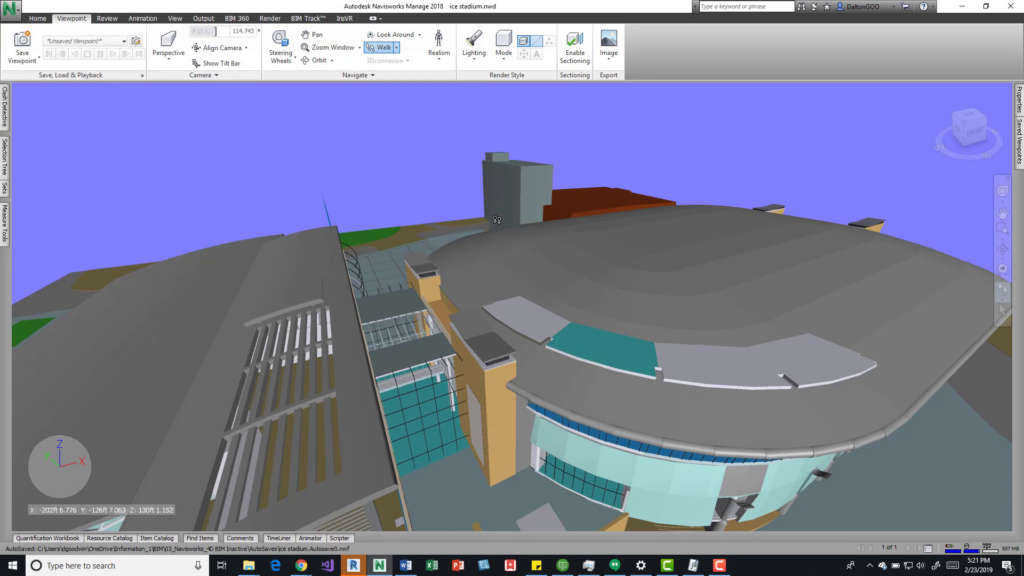
left_click_drag(118, 400, 113, 394)
key("Up")
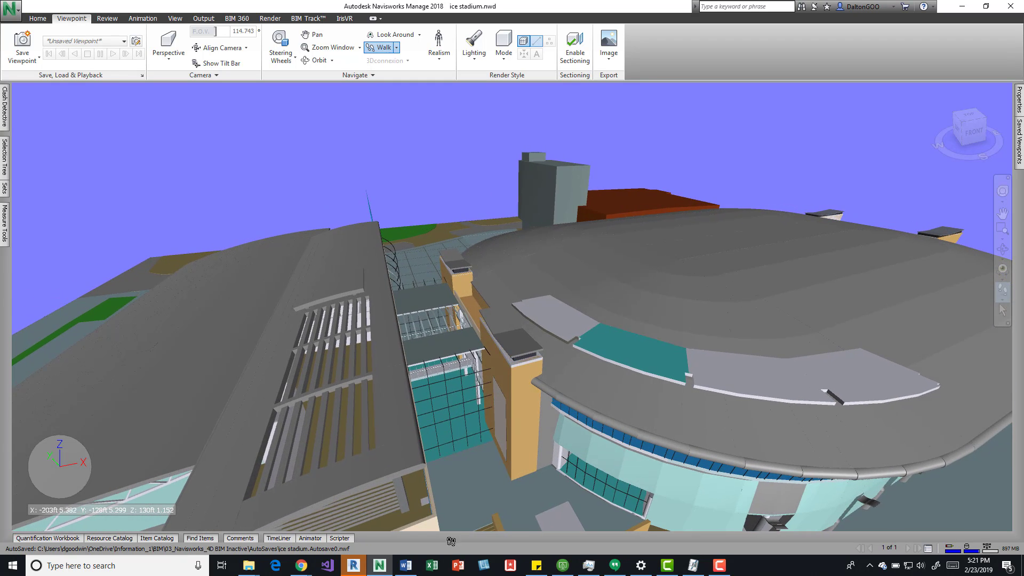
key("Up")
key("Up")
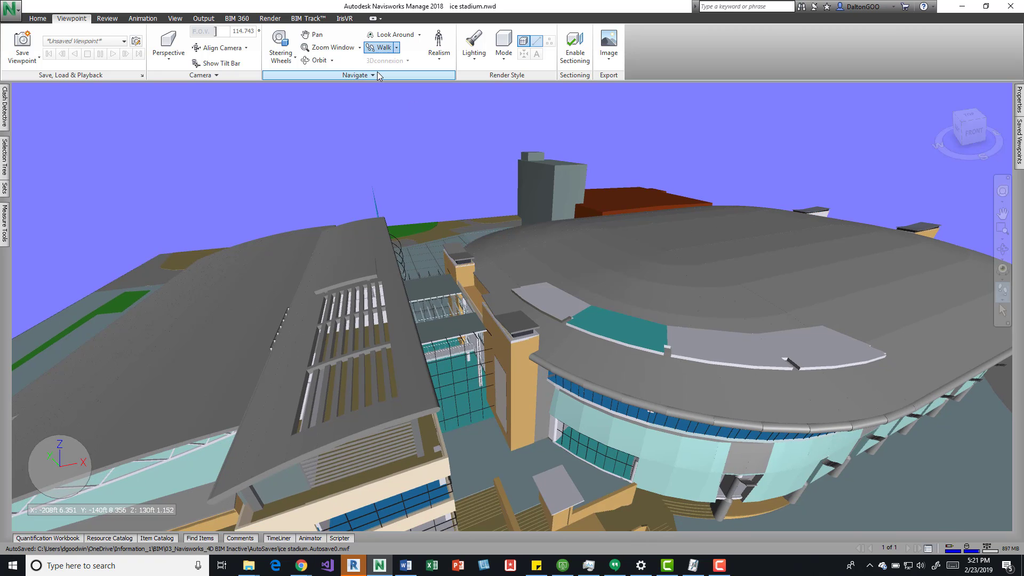
Check the linear and angular speed settings while stepping the view forward and backward over the stadium
left_click(373, 75)
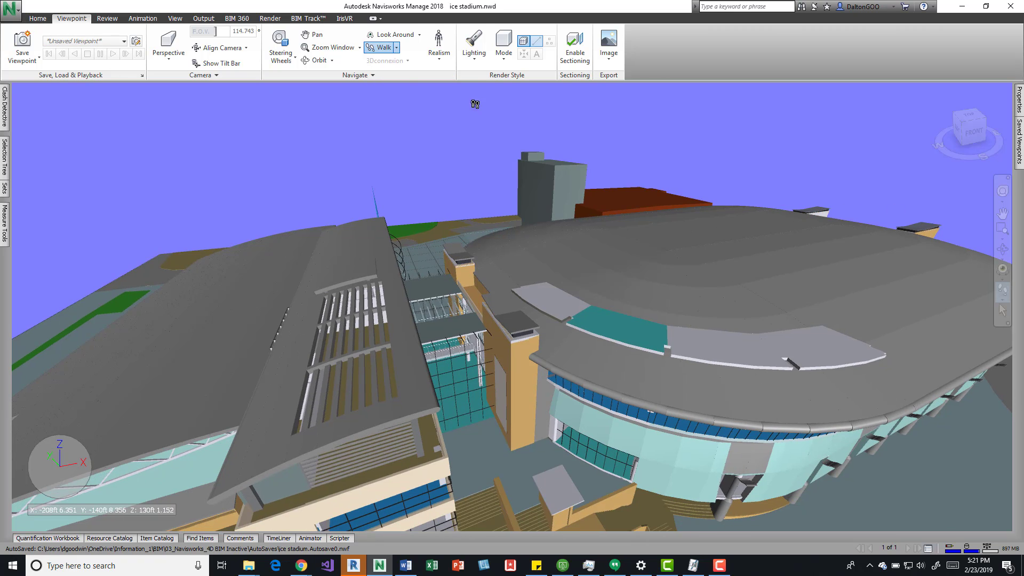
left_click(395, 76)
key("Up")
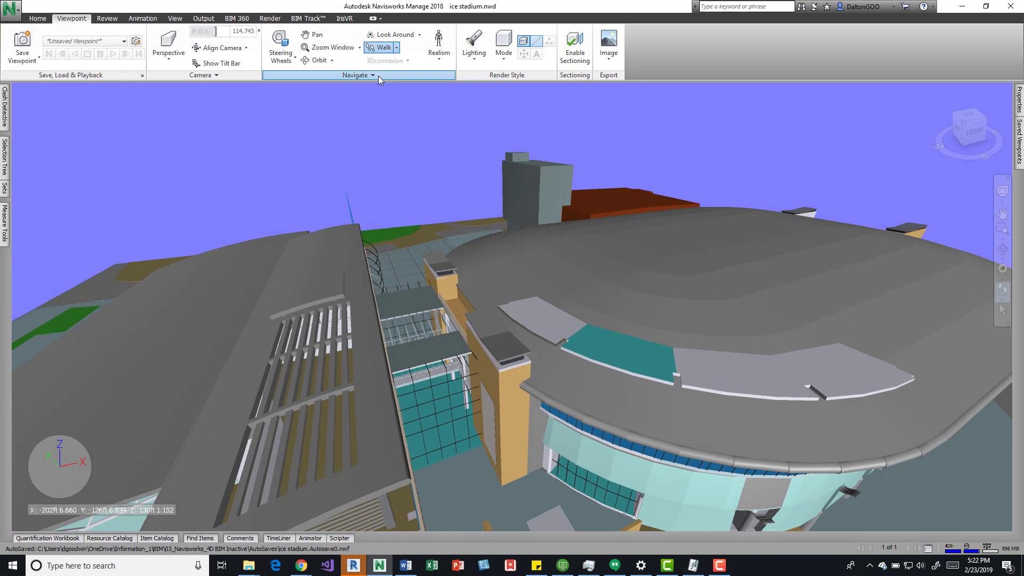
left_click(379, 75)
key("Up")
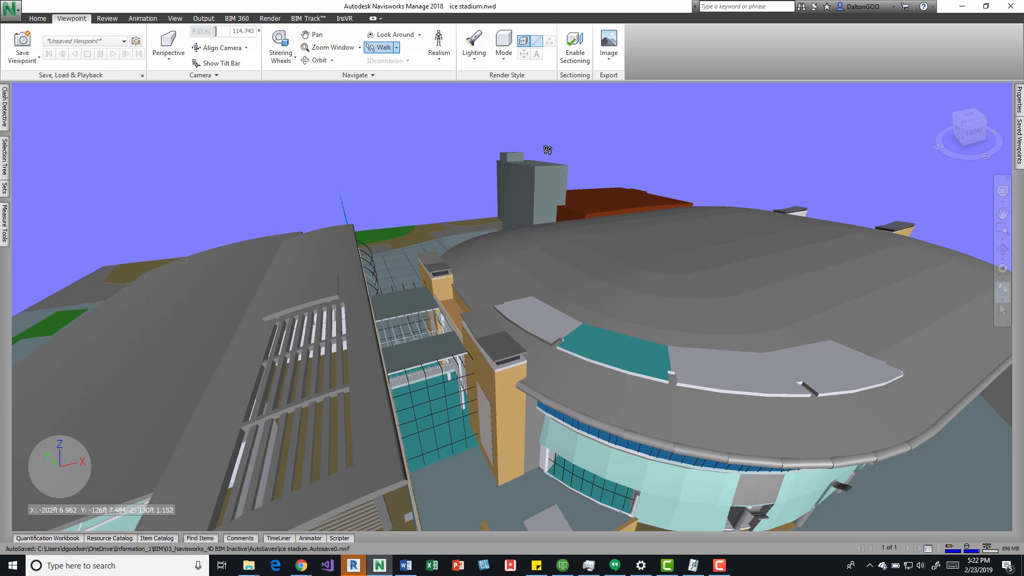
key("Down")
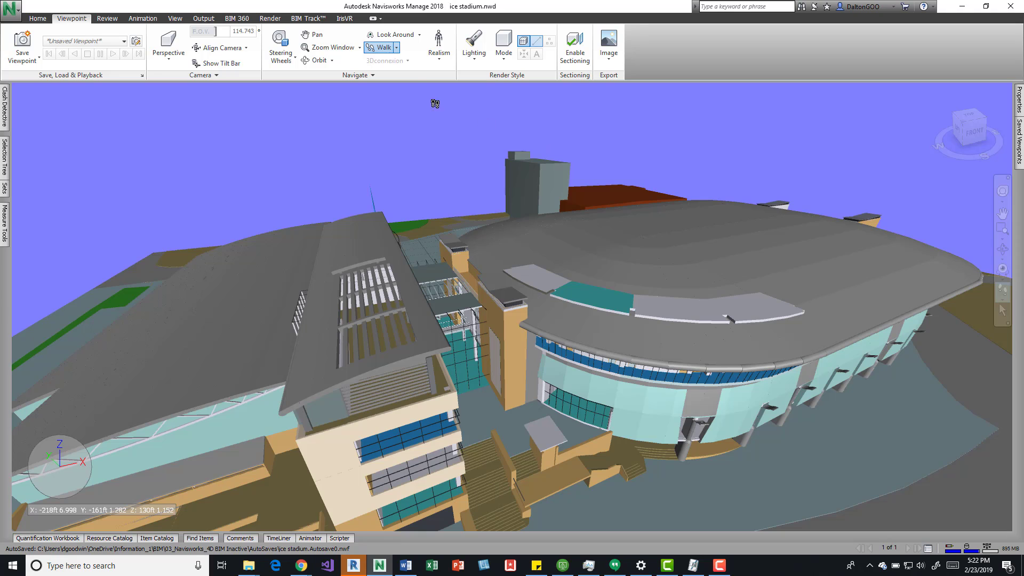
left_click(398, 76)
Review the default linear and angular speeds under Viewpoint Defaults in the global options, then accept the dialog
left_click(1019, 141)
left_click(11, 7)
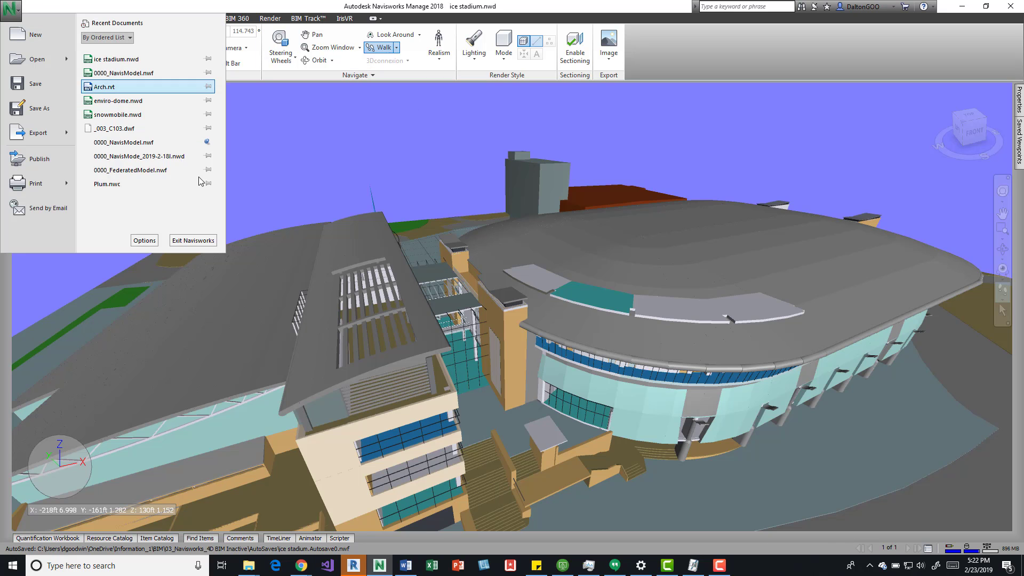
left_click(144, 240)
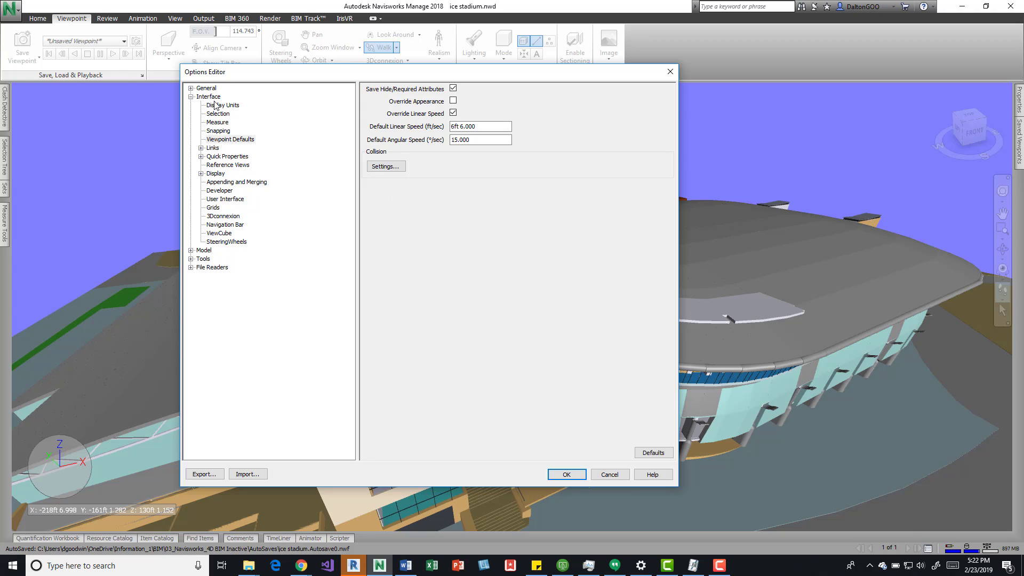
left_click(237, 140)
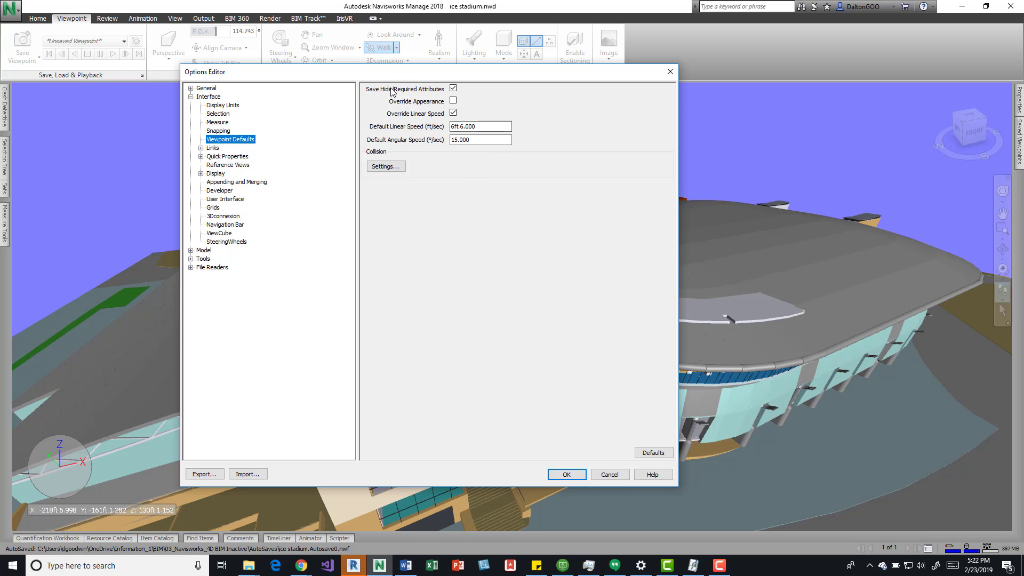
left_click(566, 474)
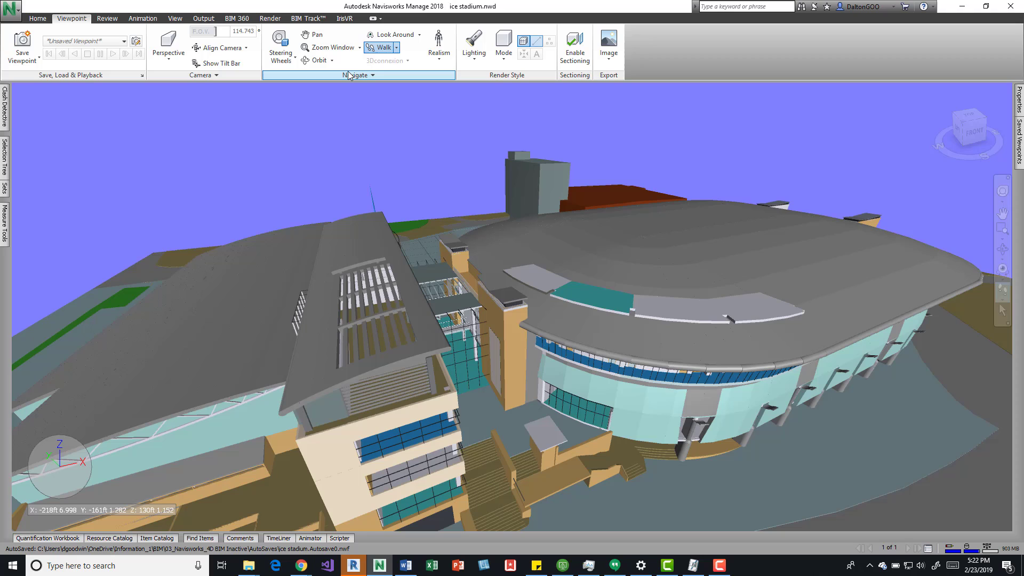
Open the saved Cafe viewpoint for editing to inspect its motion speeds, then close it without changes
left_click(351, 75)
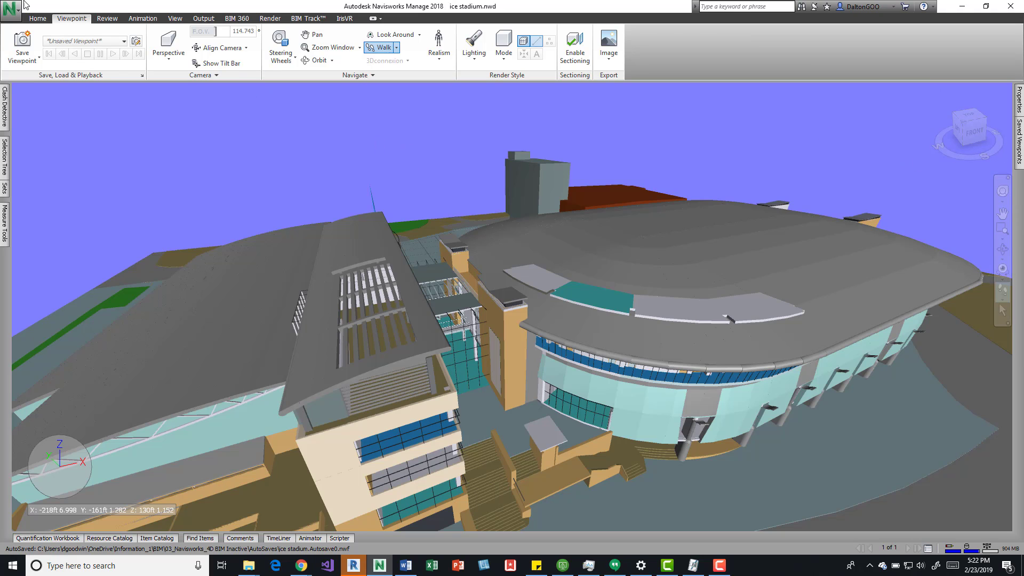
mouse_move(446, 254)
mouse_move(1018, 141)
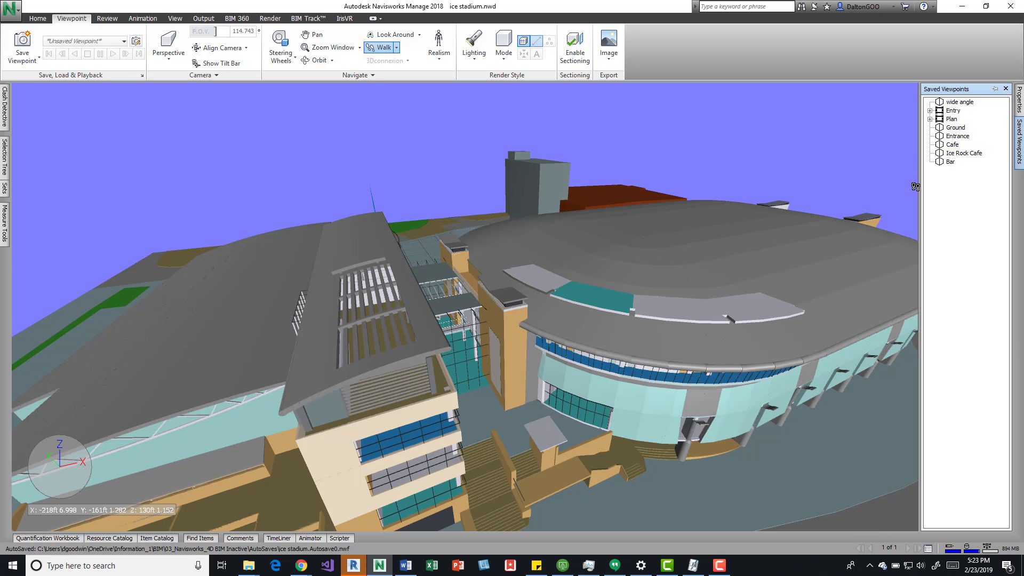
right_click(951, 146)
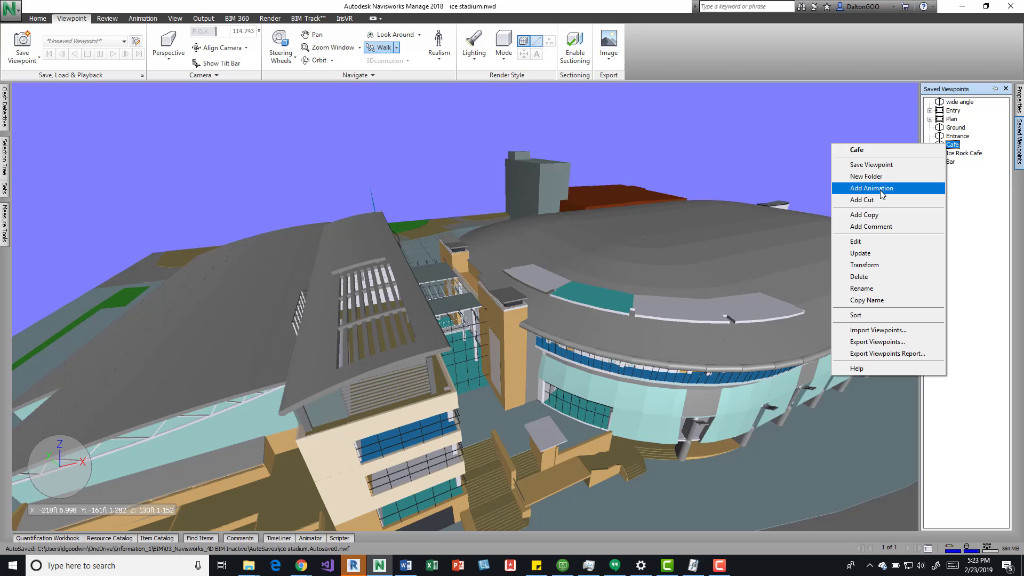
left_click(868, 239)
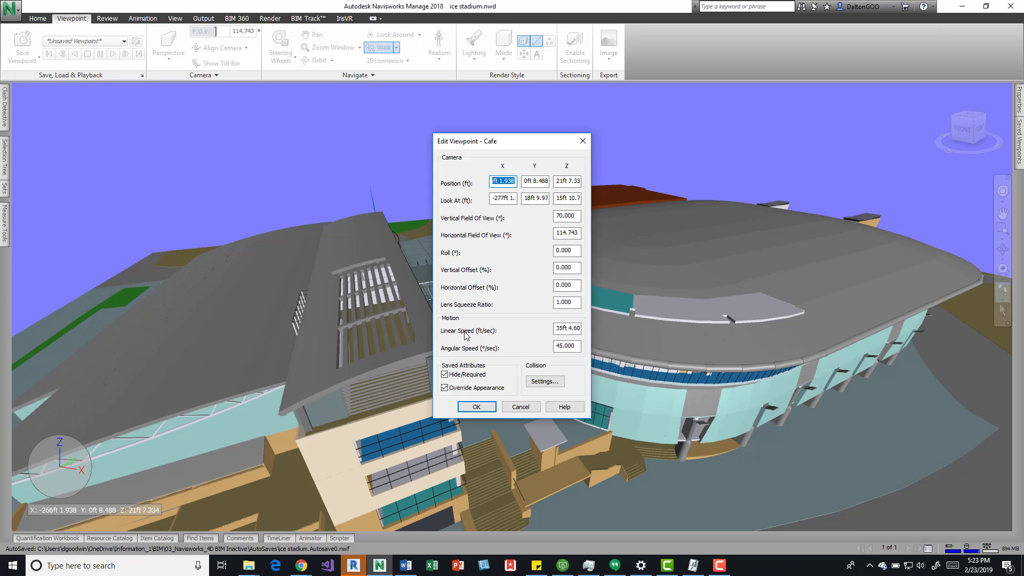
left_click(583, 141)
Inspect the current viewpoint's motion speeds in its edit dialog, close it, and compare them with the navigation speed settings
right_click(450, 154)
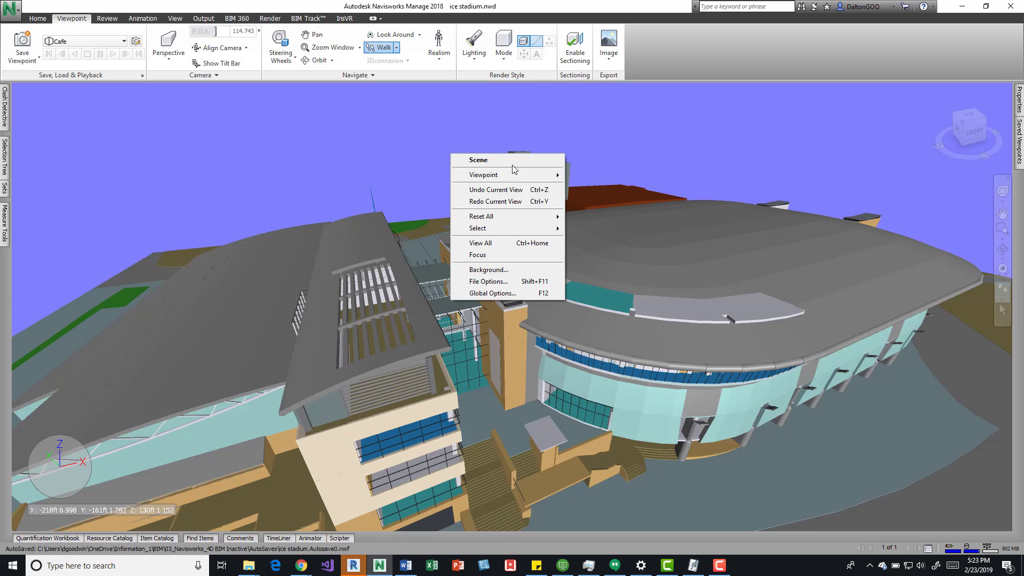
mouse_move(506, 174)
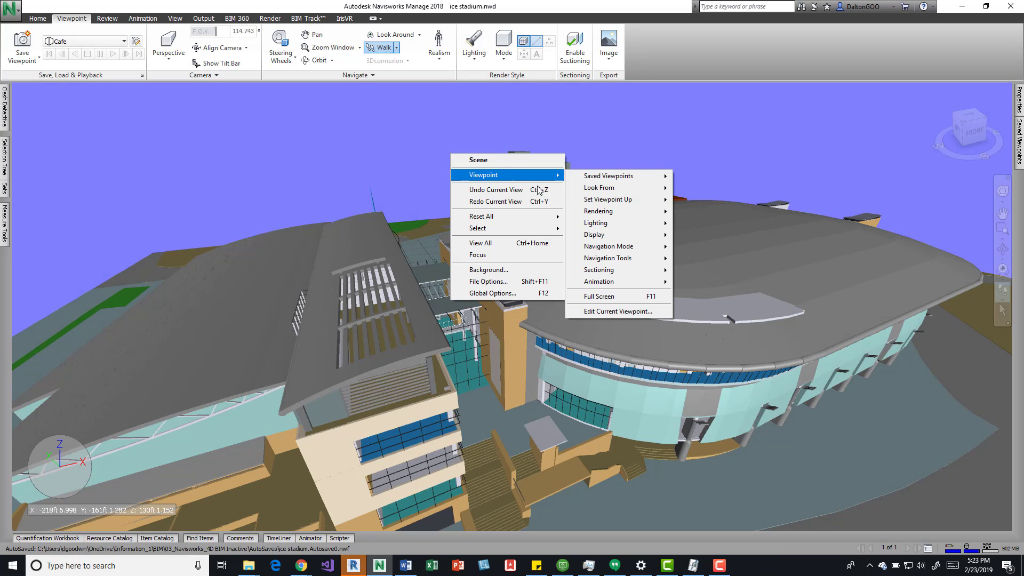
left_click(616, 313)
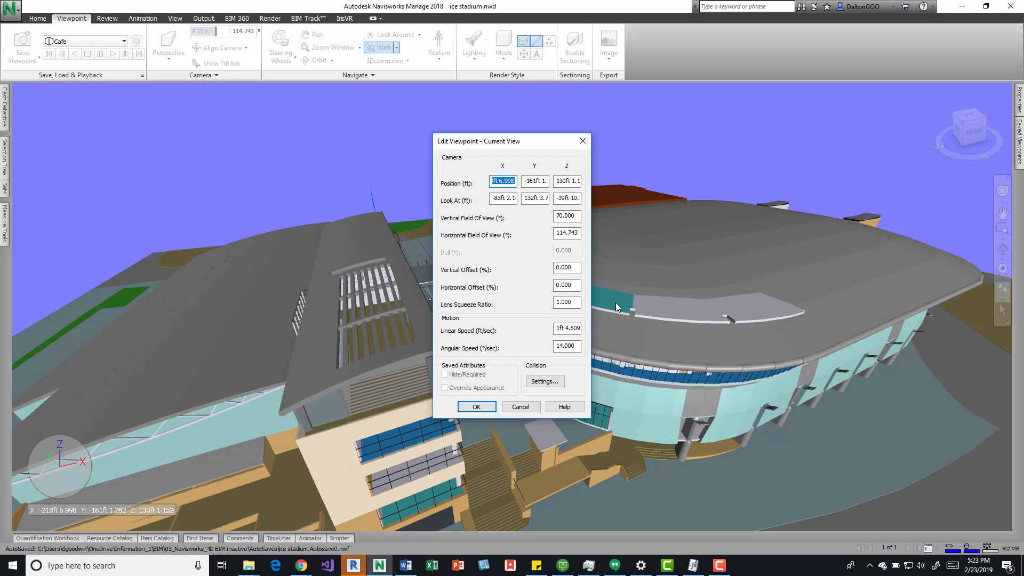
left_click(558, 328)
left_click(583, 141)
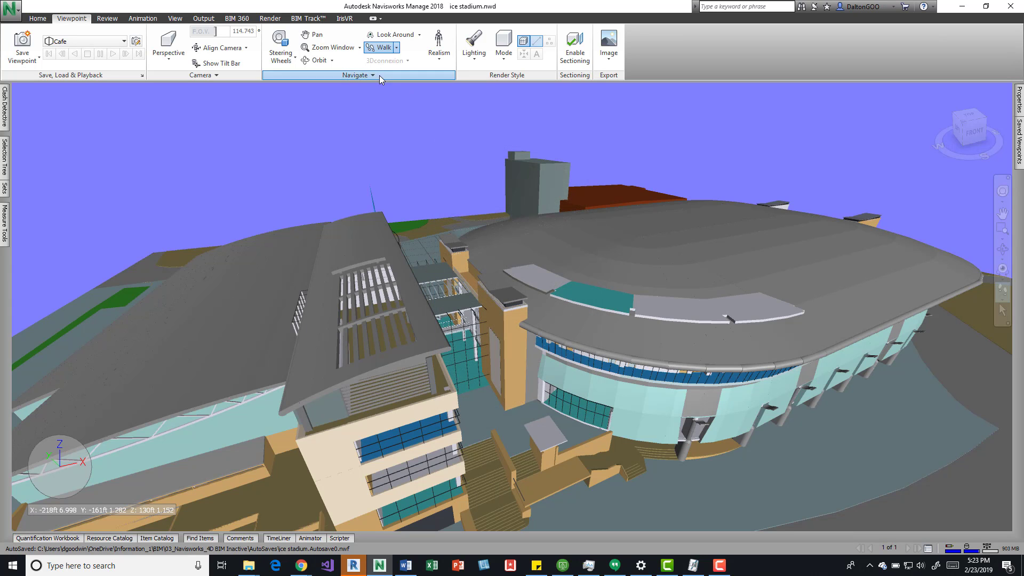
left_click(379, 75)
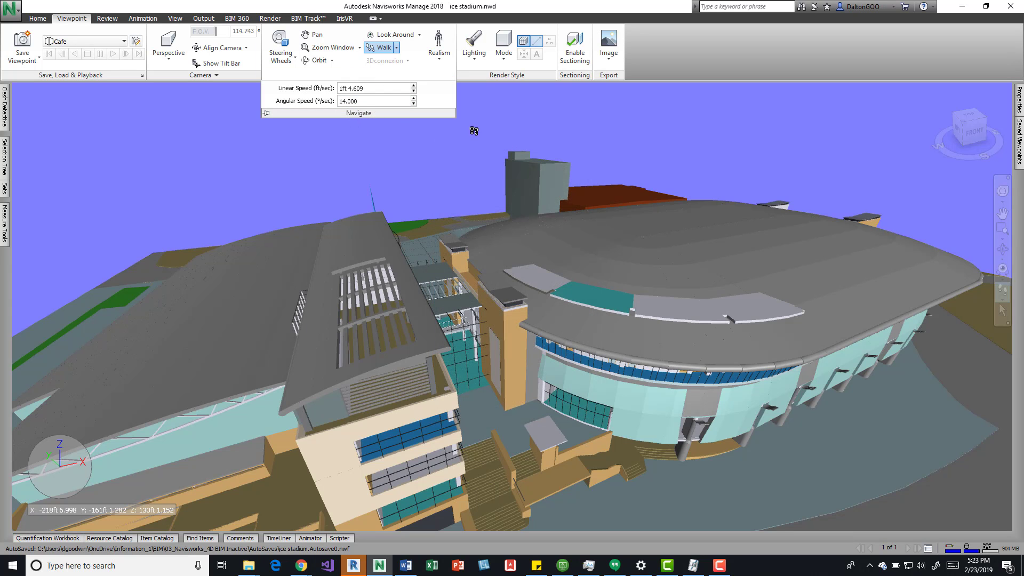